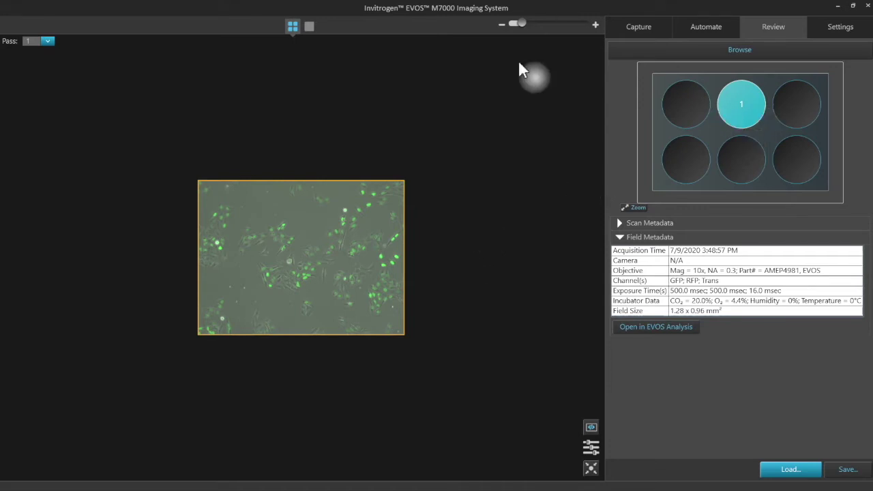
- Zoom out to the whole of well 1 and send its GFP field image to EVOS Analysis
click(510, 25)
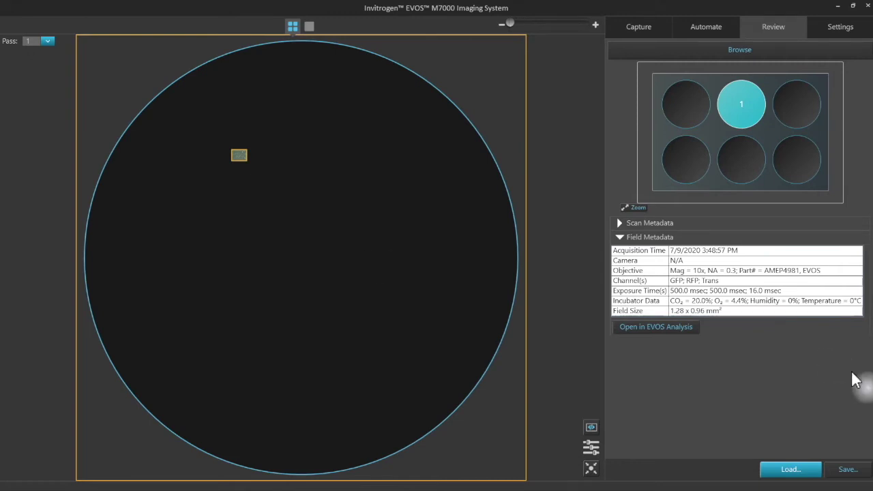
click(683, 327)
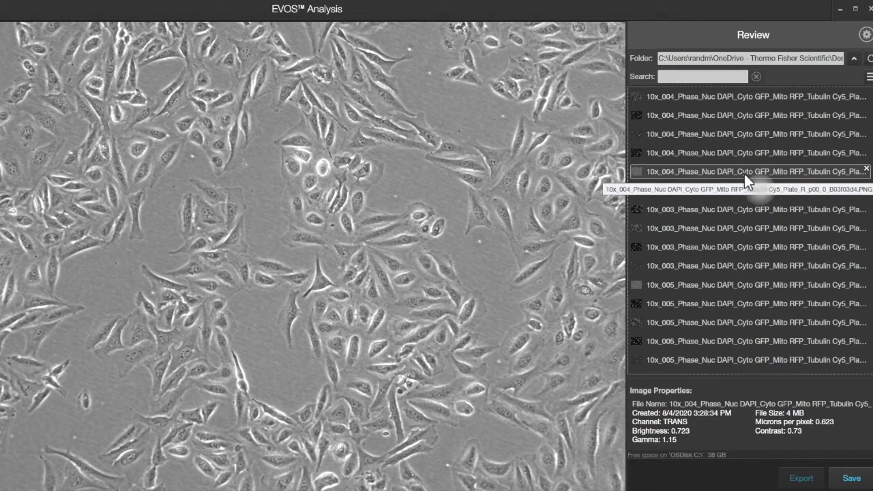
- Show the Cell Culture count panel, with Confluence at sensitivity 19 and 0 % confluence
mouse_move(355, 434)
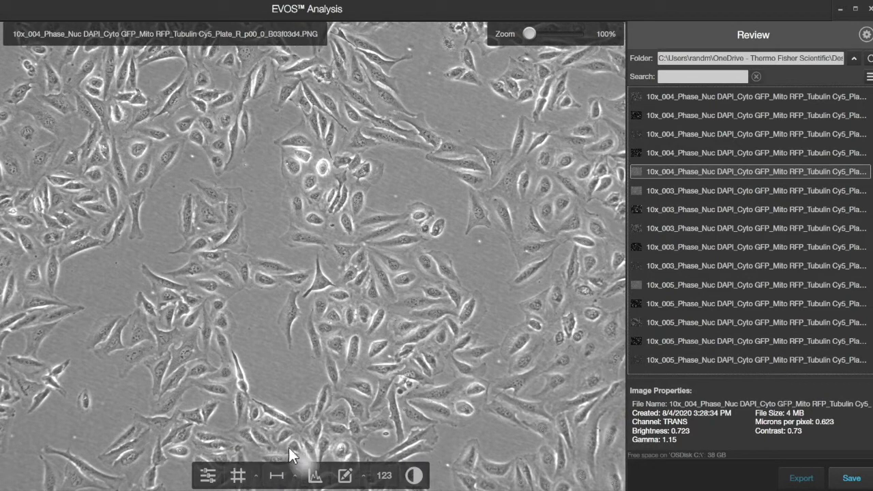
click(384, 477)
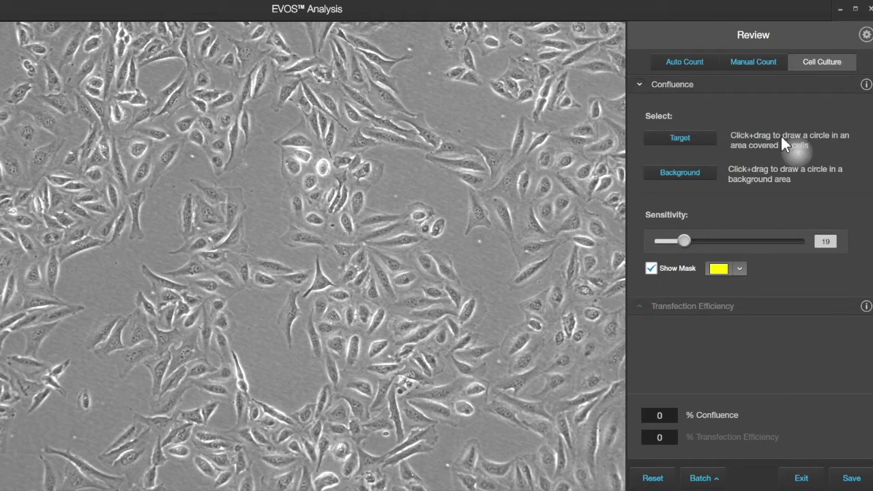
- Read the Confluence and Transfection Efficiency explanations, close them, and activate Target mode
mouse_move(782, 315)
click(866, 85)
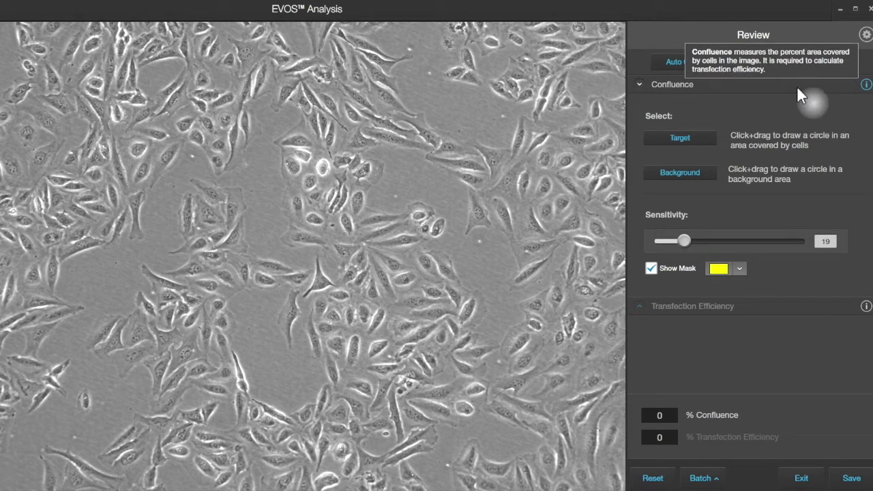
click(866, 307)
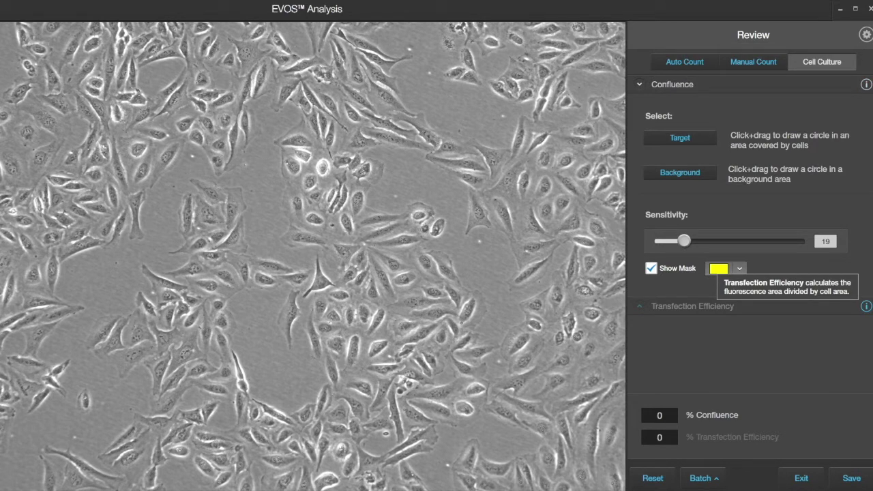
click(757, 115)
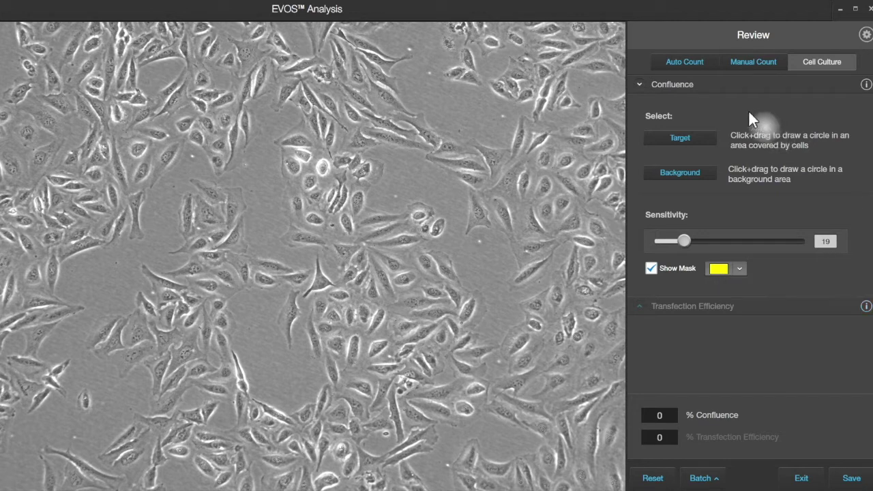
click(703, 140)
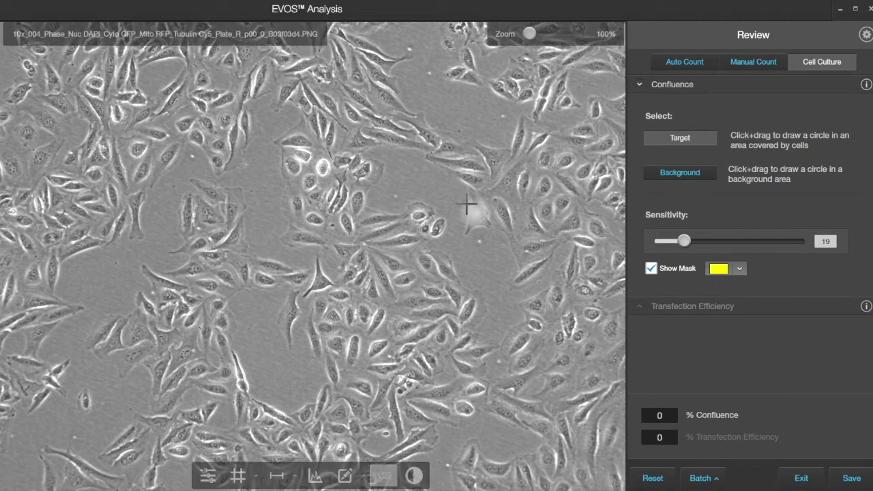
- Circle a cell patch as target and an empty patch as background, then set sensitivity 25
mouse_move(304, 195)
mouse_down()
mouse_move(396, 267)
mouse_move(414, 284)
mouse_move(404, 286)
mouse_move(410, 292)
mouse_up()
click(707, 172)
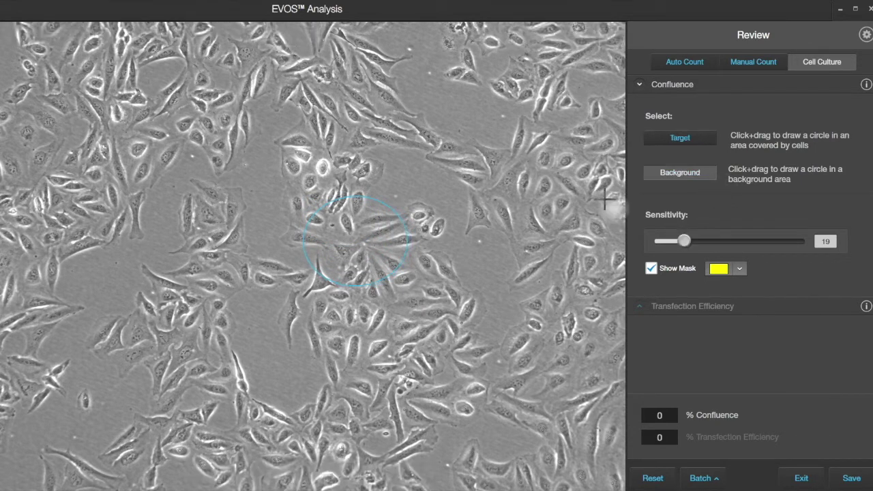
drag(471, 238, 513, 282)
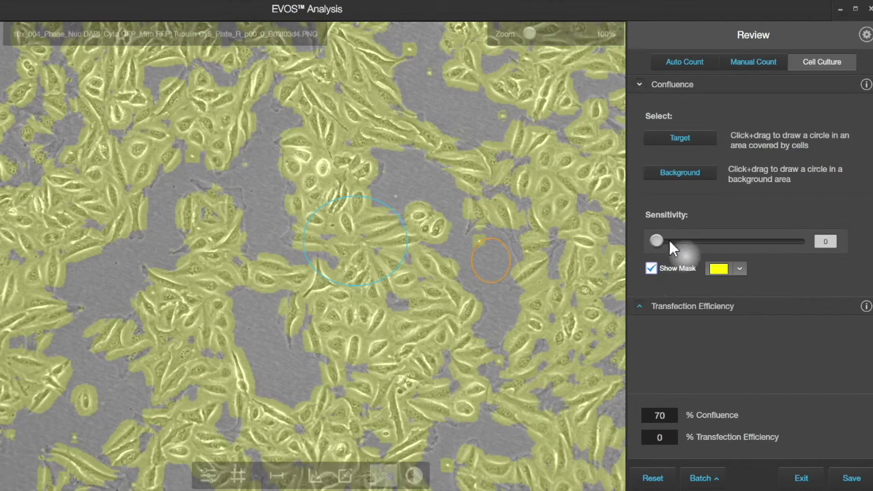
drag(658, 242, 681, 243)
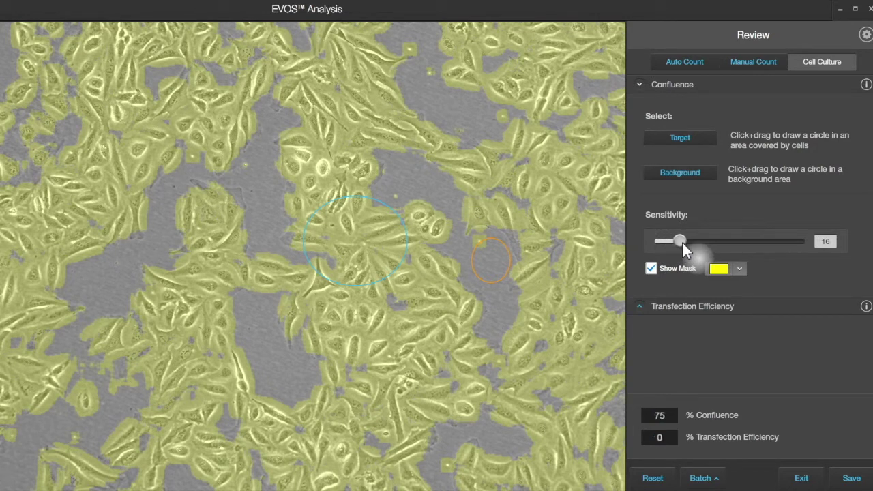
drag(682, 243, 694, 245)
- Select GFP under Transfection Efficiency and toggle the Transmitted Light Channel off and back on
click(751, 314)
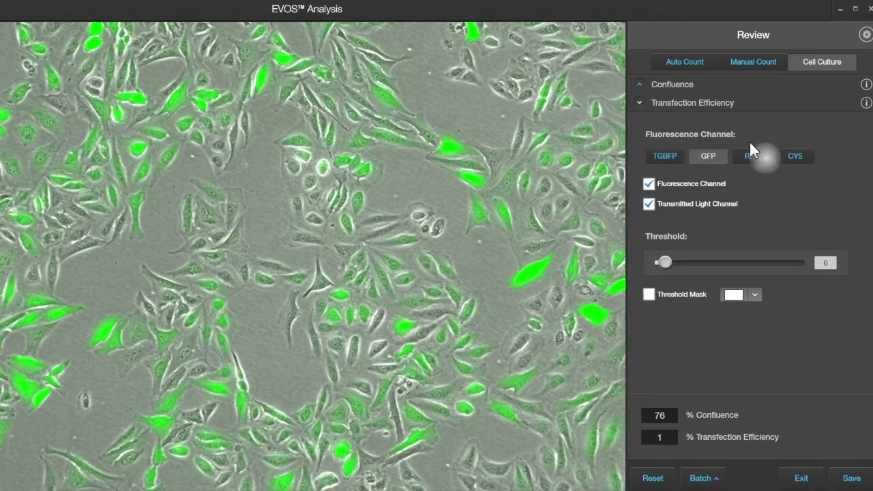
click(707, 160)
click(649, 205)
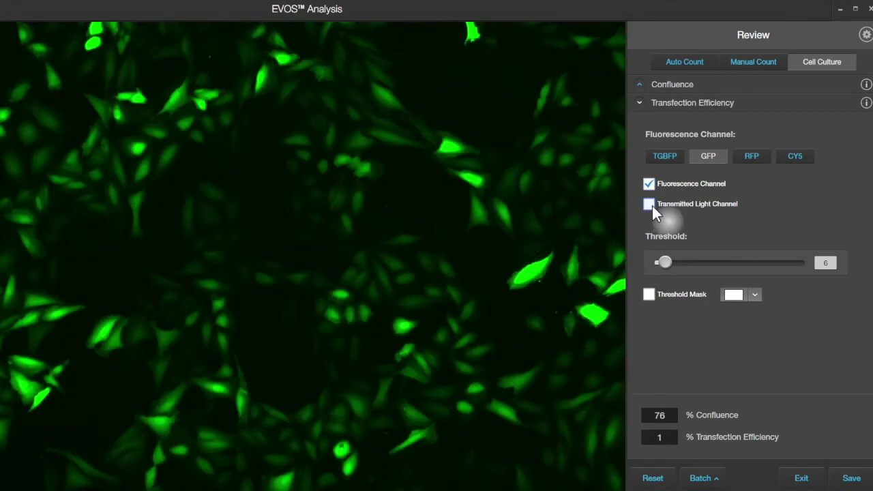
mouse_move(539, 262)
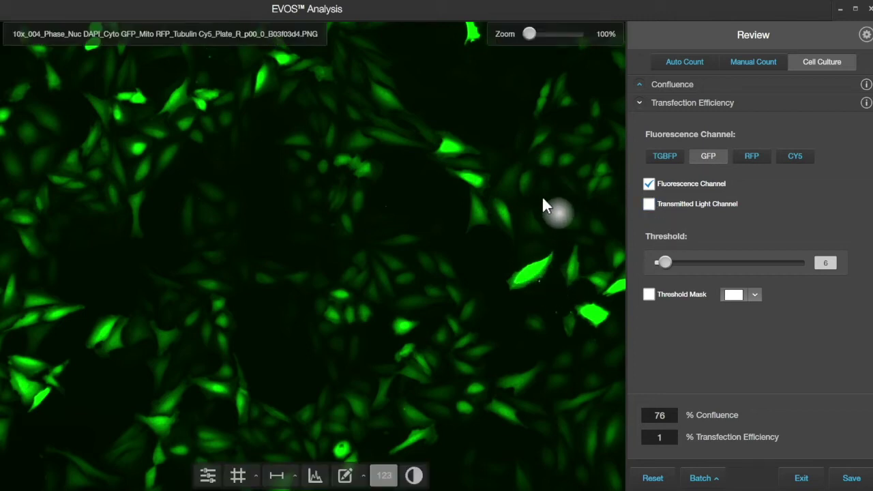
click(649, 204)
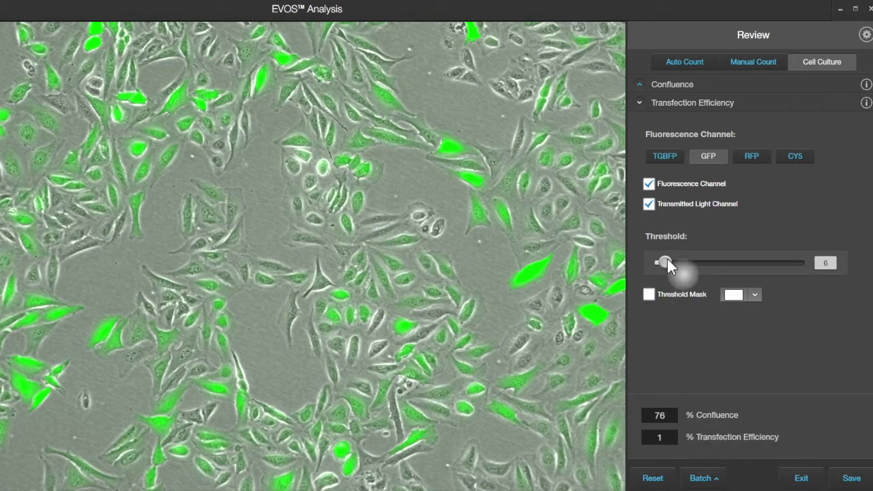
- Set the GFP threshold to 87 for 42 % transfection efficiency and show the threshold mask
drag(668, 262, 792, 266)
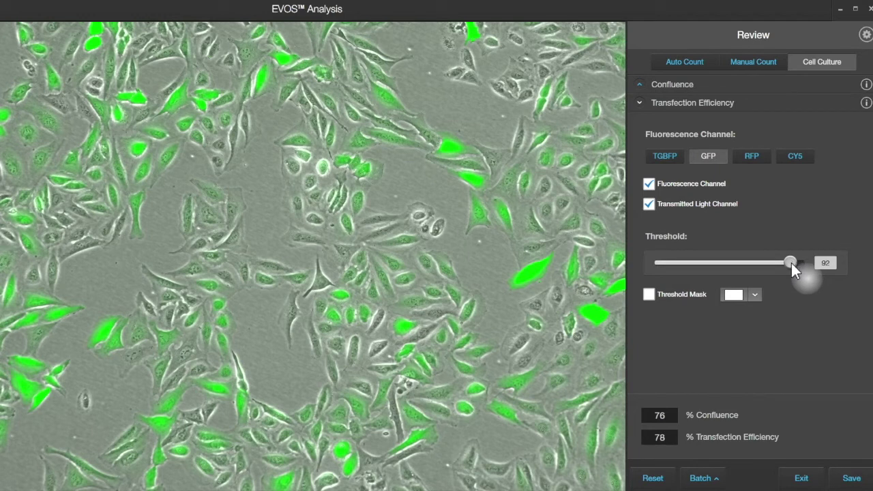
drag(792, 264, 781, 265)
drag(781, 263, 783, 264)
drag(784, 264, 784, 264)
click(649, 295)
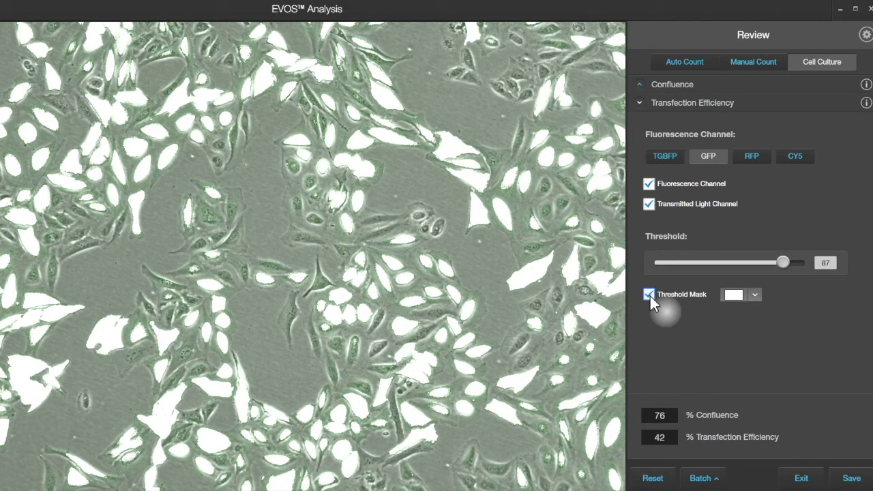
click(754, 294)
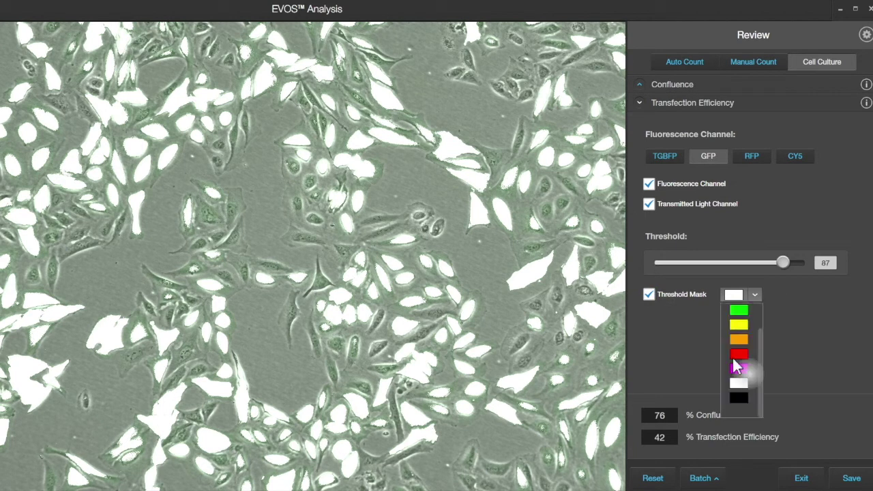
click(737, 356)
click(756, 295)
click(737, 379)
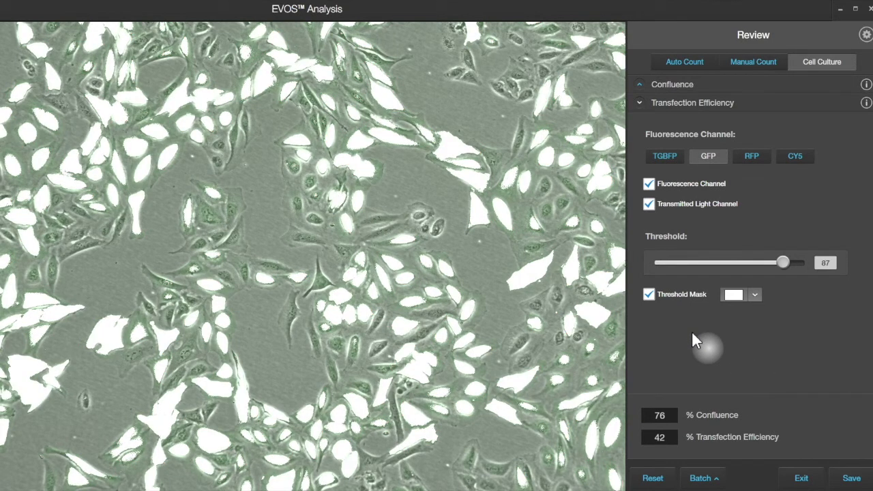
click(649, 295)
click(649, 295)
click(649, 294)
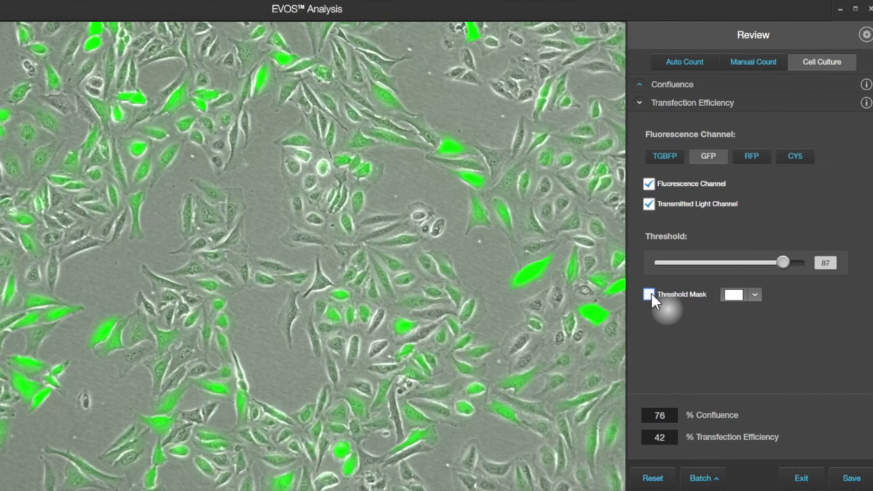
click(649, 204)
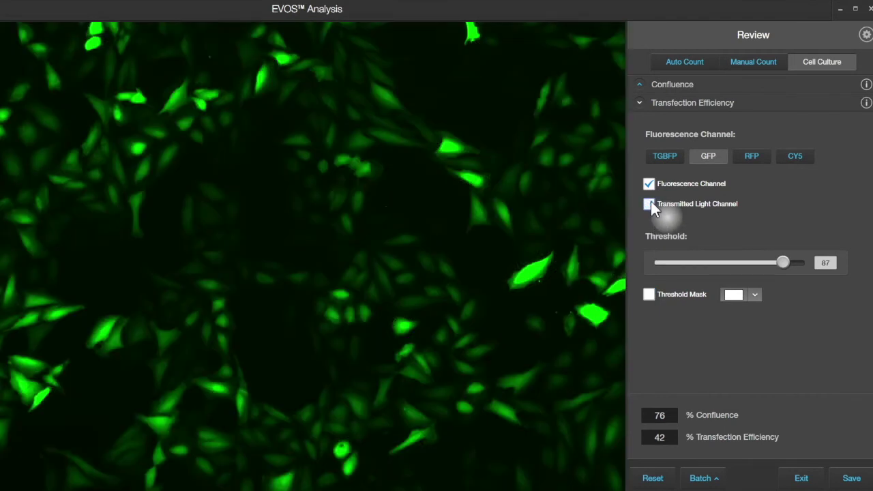
click(652, 297)
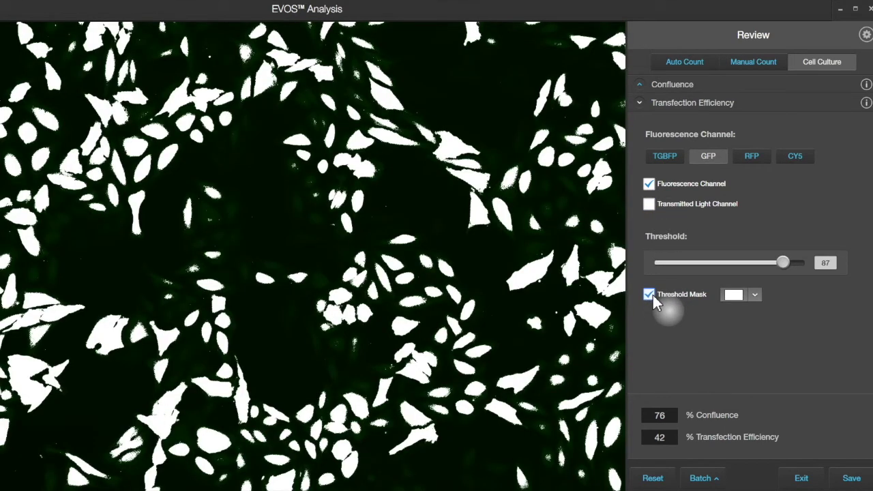
click(653, 296)
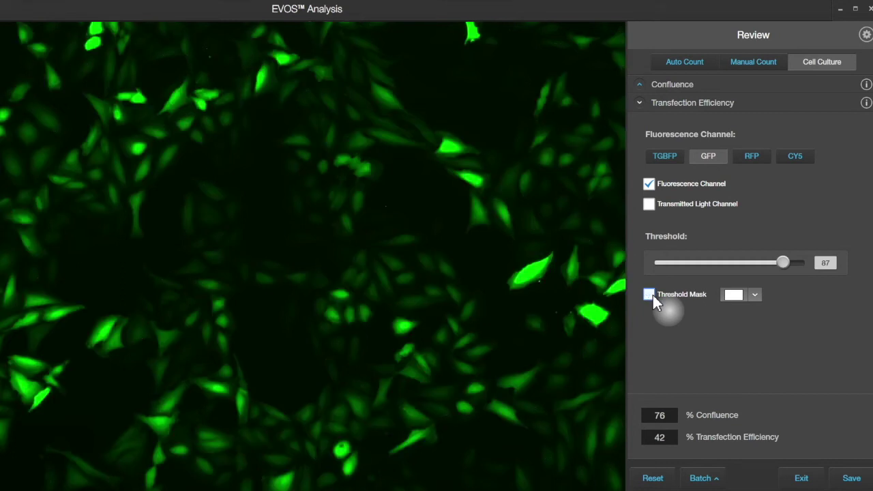
click(650, 295)
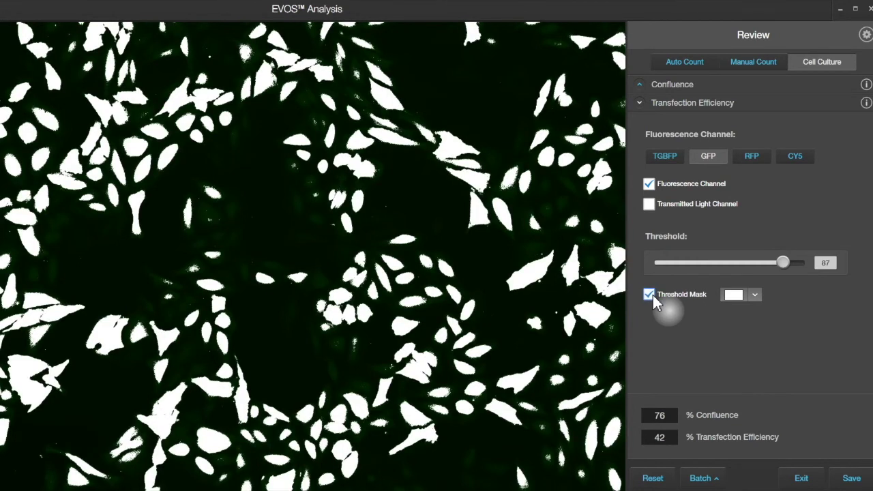
click(650, 294)
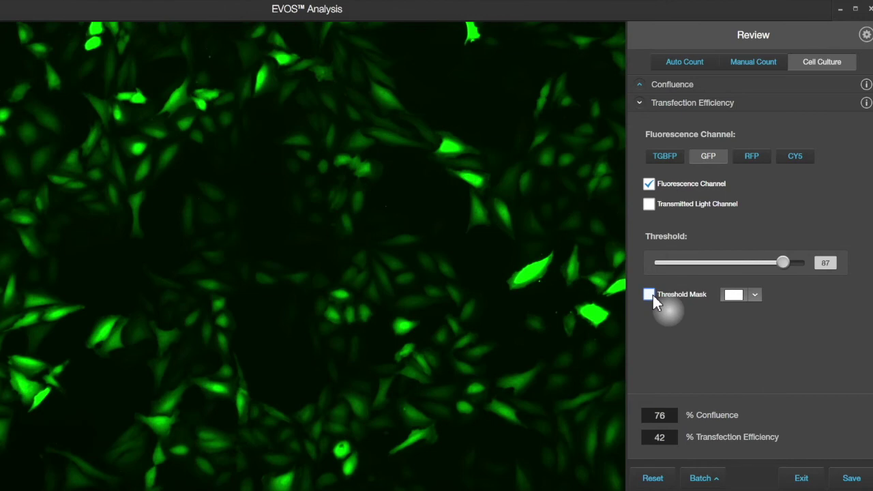
click(649, 295)
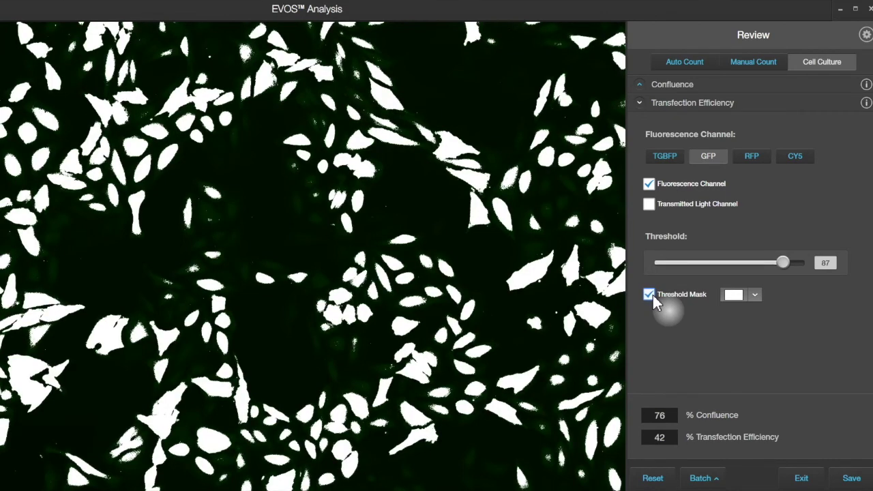
click(649, 295)
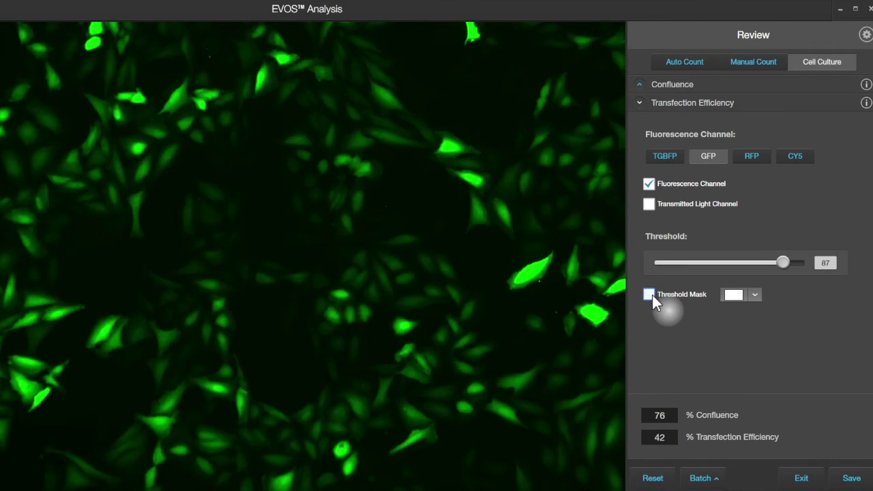
click(652, 206)
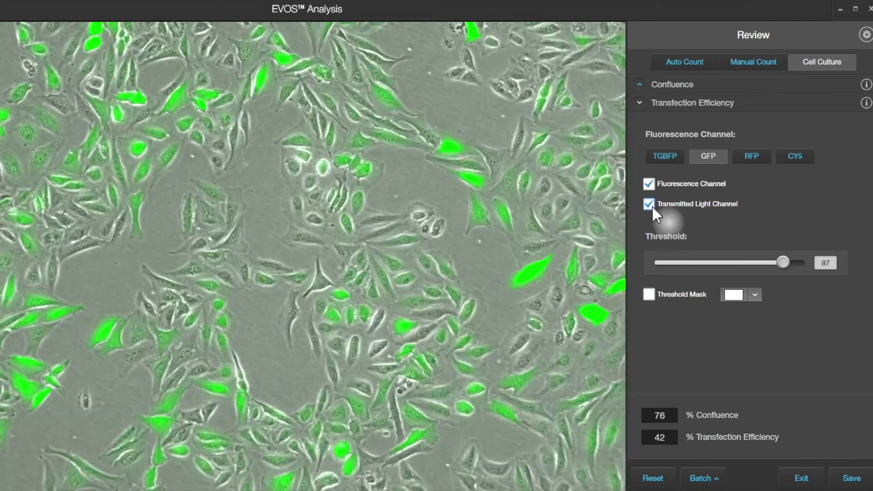